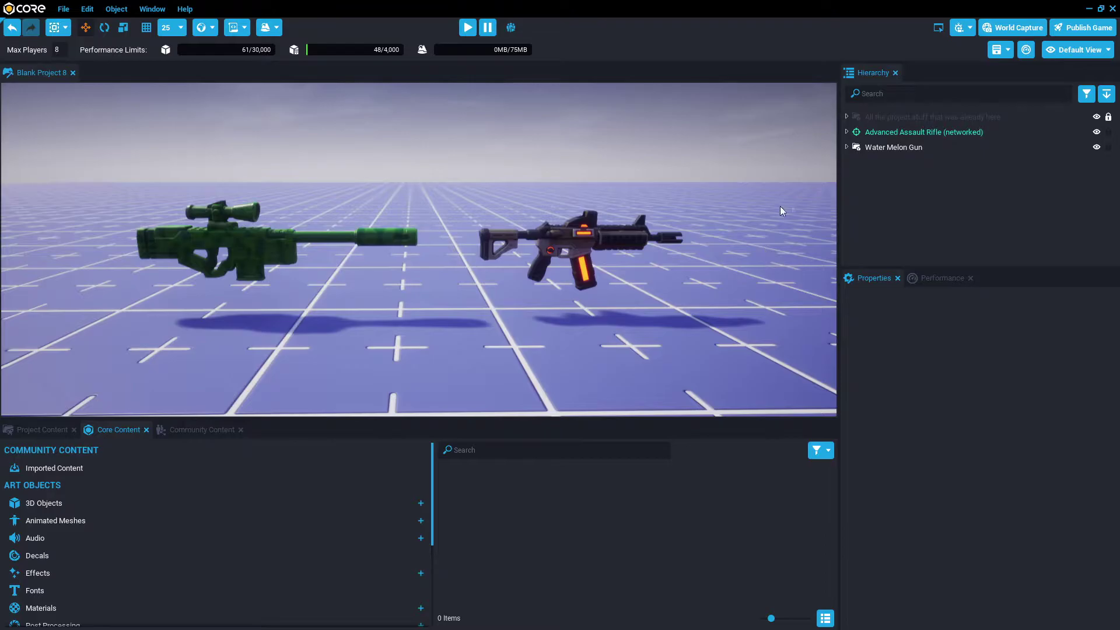
{"action": "left_click", "coordinate": [845, 148]}
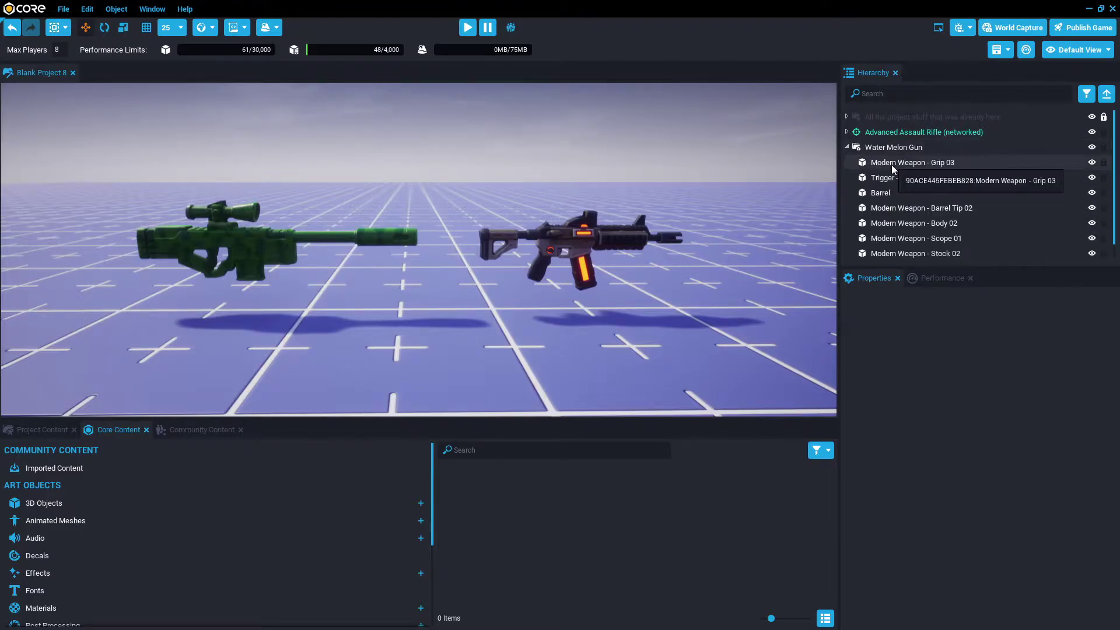
{"action": "scroll", "coordinate": [891, 164], "scroll_direction": "down", "scroll_amount": 1}
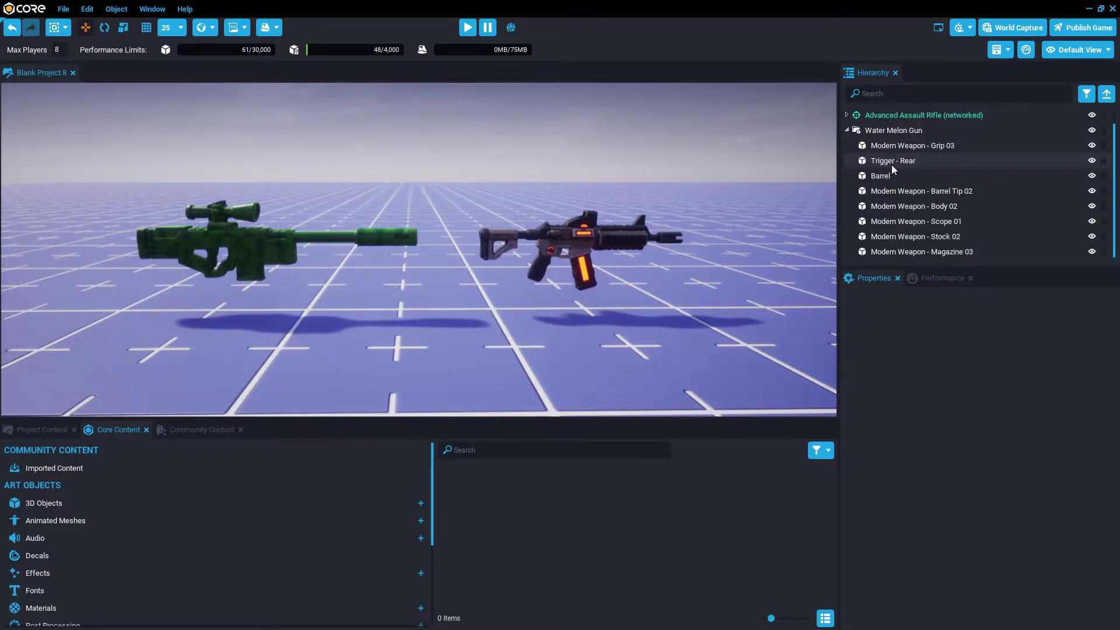
{"action": "scroll", "coordinate": [891, 164], "scroll_direction": "up", "scroll_amount": 1}
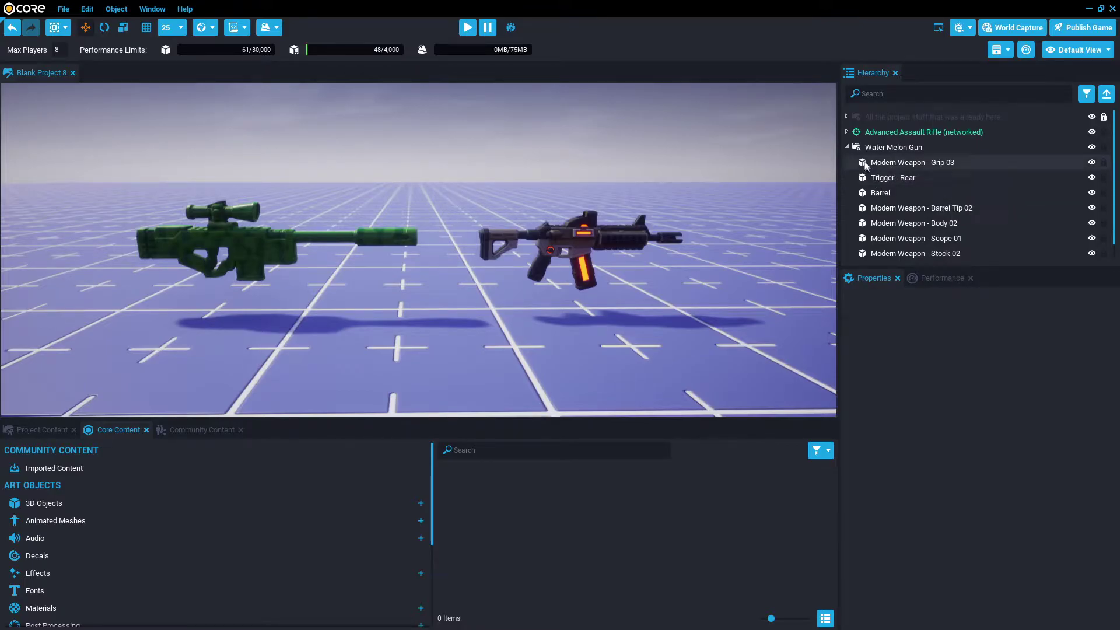
{"action": "left_click", "coordinate": [846, 150]}
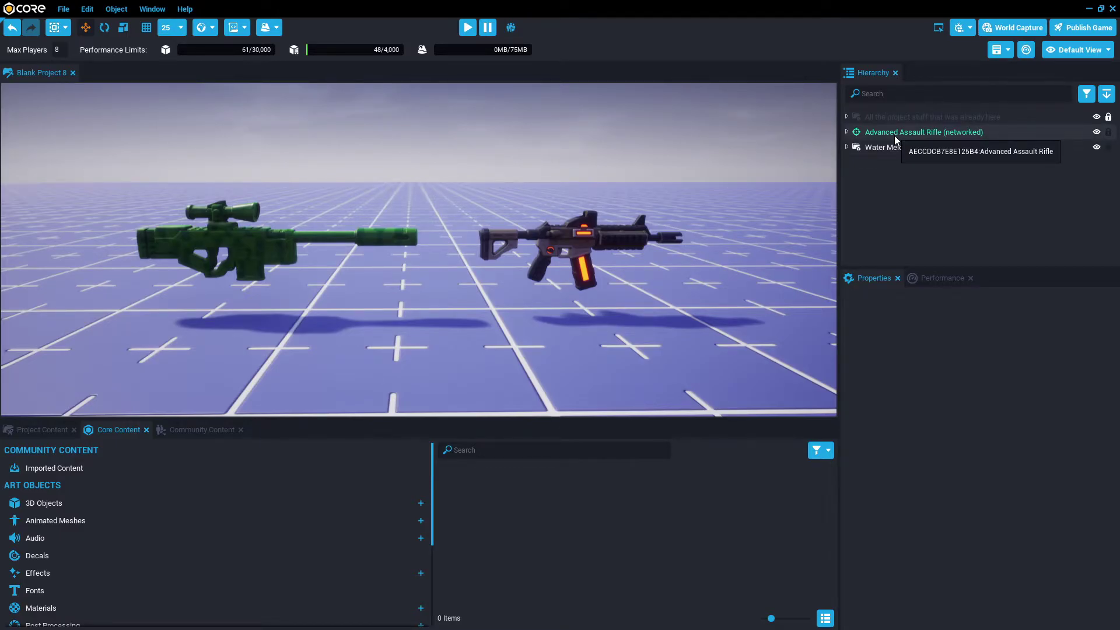
Step: Drag an Advanced Assault Rifle in from an 'assault' search, deinstance it, then delete it
{"action": "left_click", "coordinate": [472, 451]}
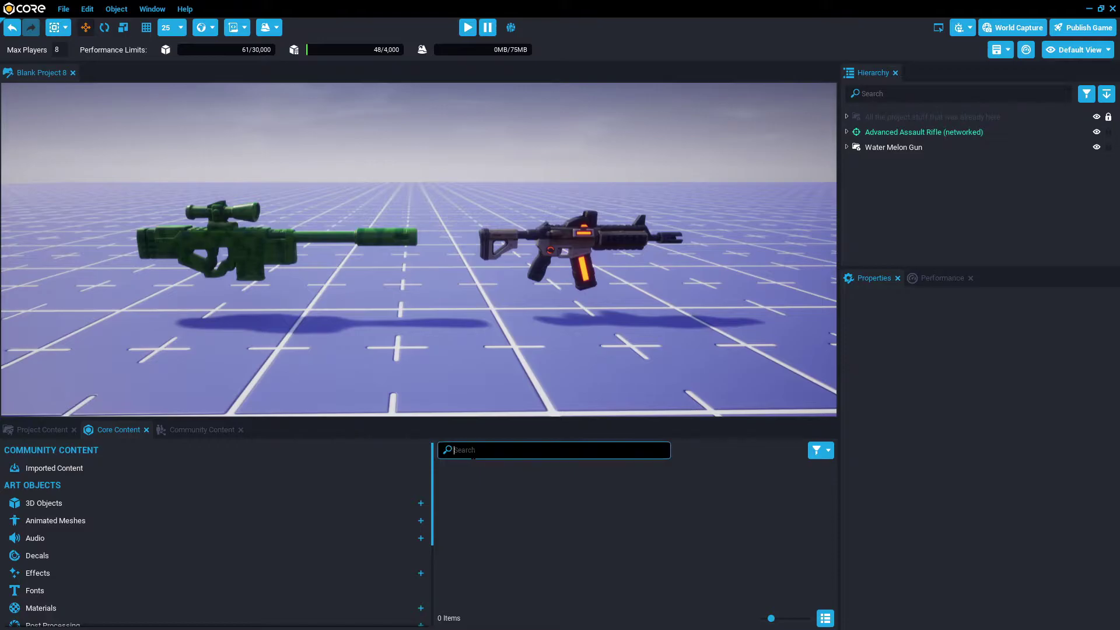
{"action": "type", "text": "assault"}
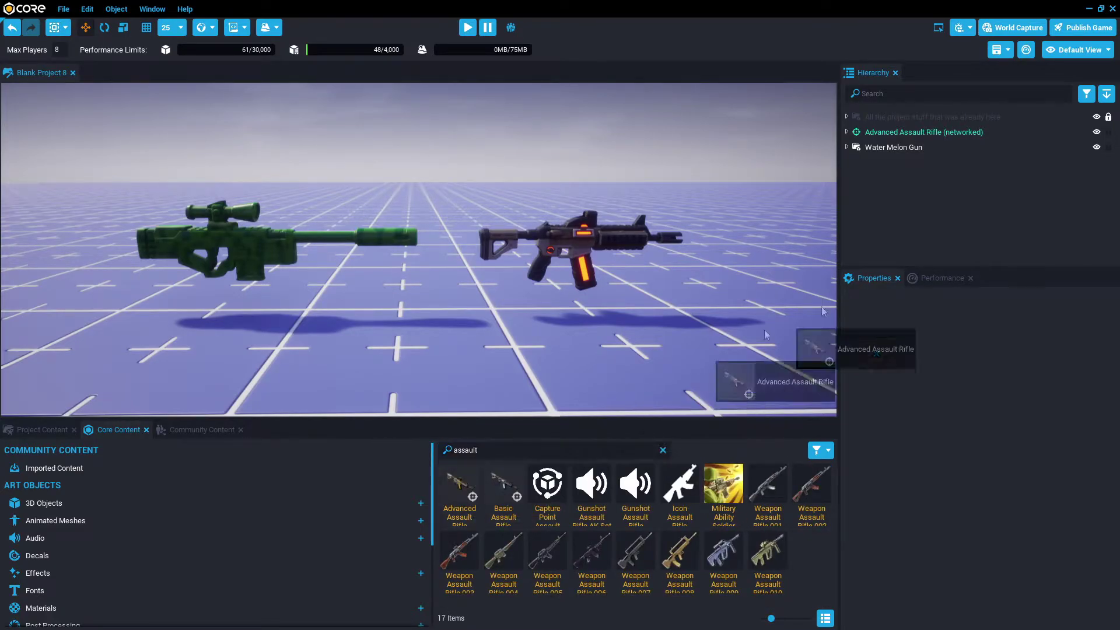
{"action": "left_click_drag", "start_coordinate": [448, 512], "coordinate": [726, 376]}
{"action": "mouse_move", "coordinate": [657, 315]}
{"action": "right_mouse_down"}
{"action": "mouse_move", "coordinate": [698, 313]}
{"action": "mouse_move", "coordinate": [895, 220]}
{"action": "right_mouse_up"}
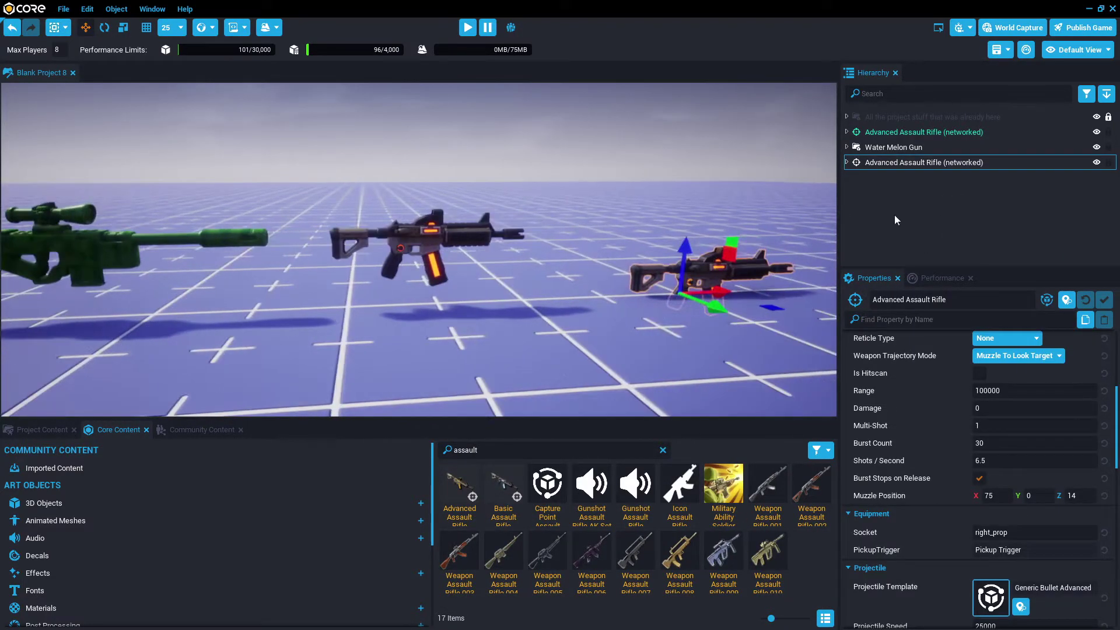
{"action": "right_click", "coordinate": [925, 167]}
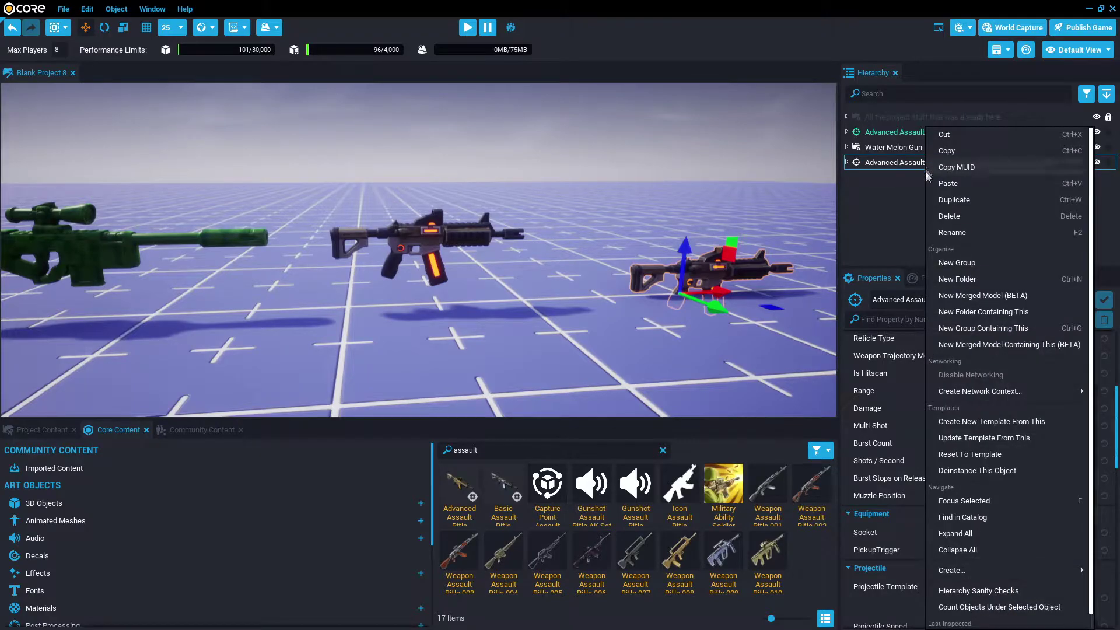
{"action": "left_click", "coordinate": [1000, 472]}
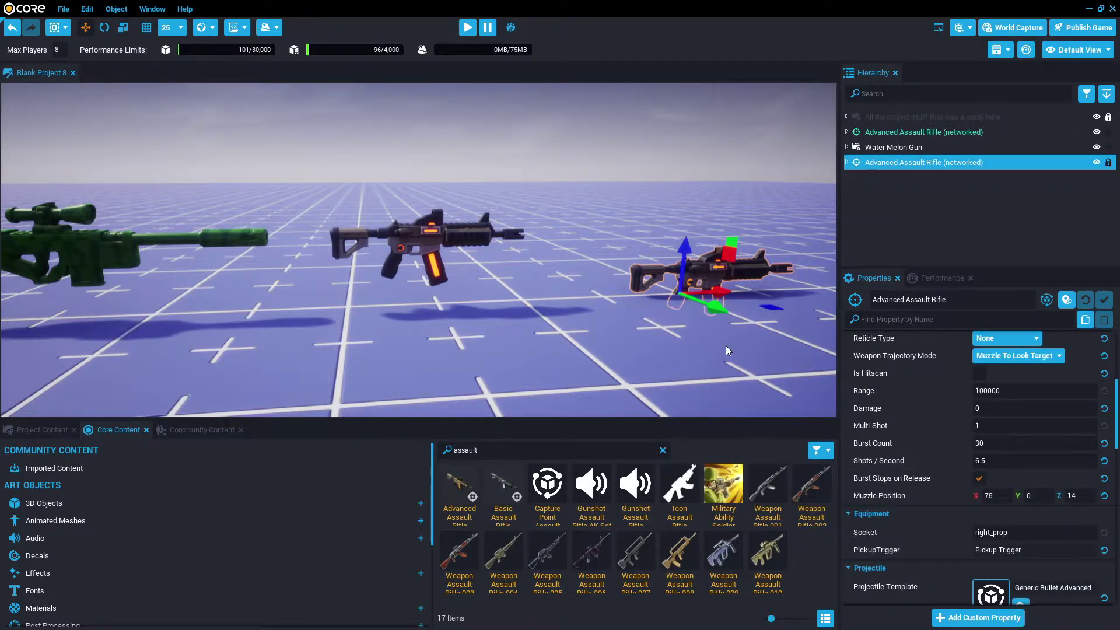
{"action": "key", "text": "Delete"}
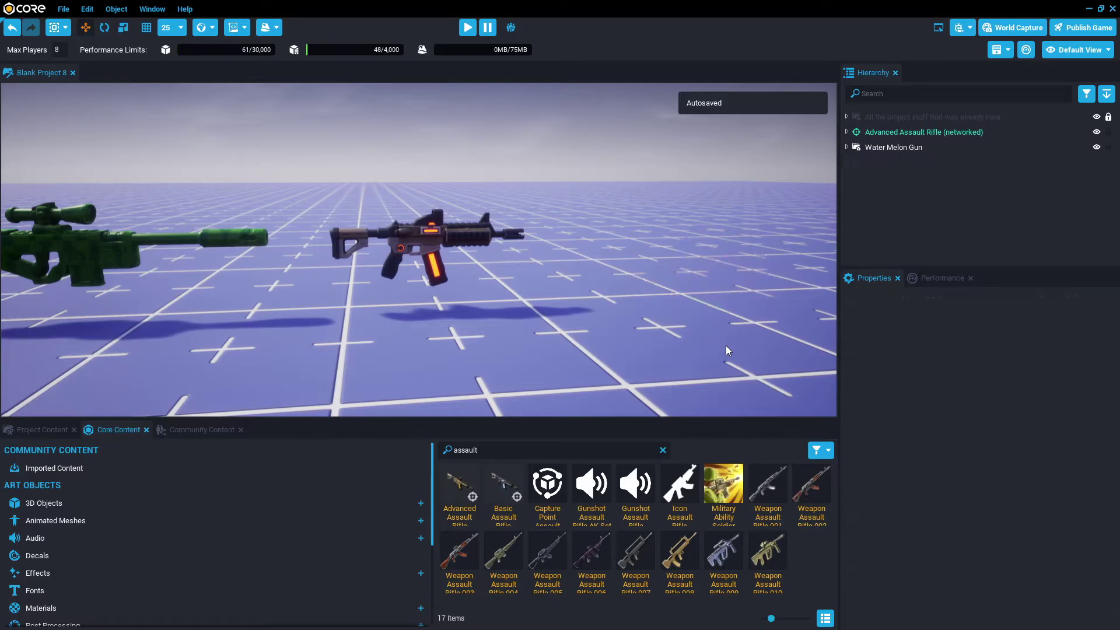
Step: Expand the original Advanced Assault Rifle down to its Client Context contents
{"action": "left_click", "coordinate": [874, 132]}
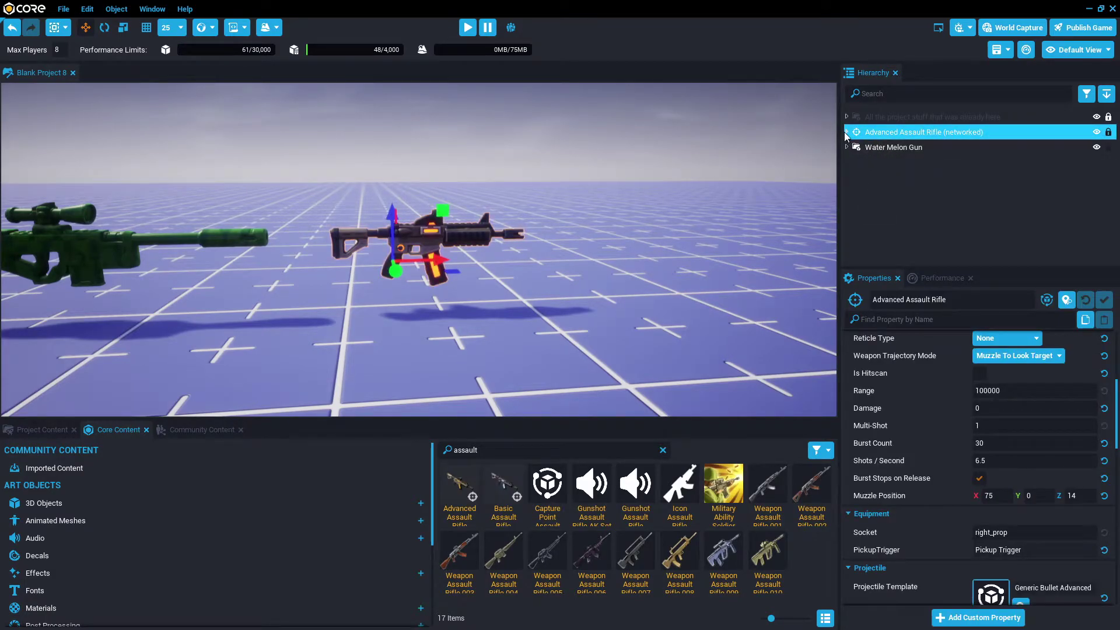
{"action": "left_click", "coordinate": [846, 132]}
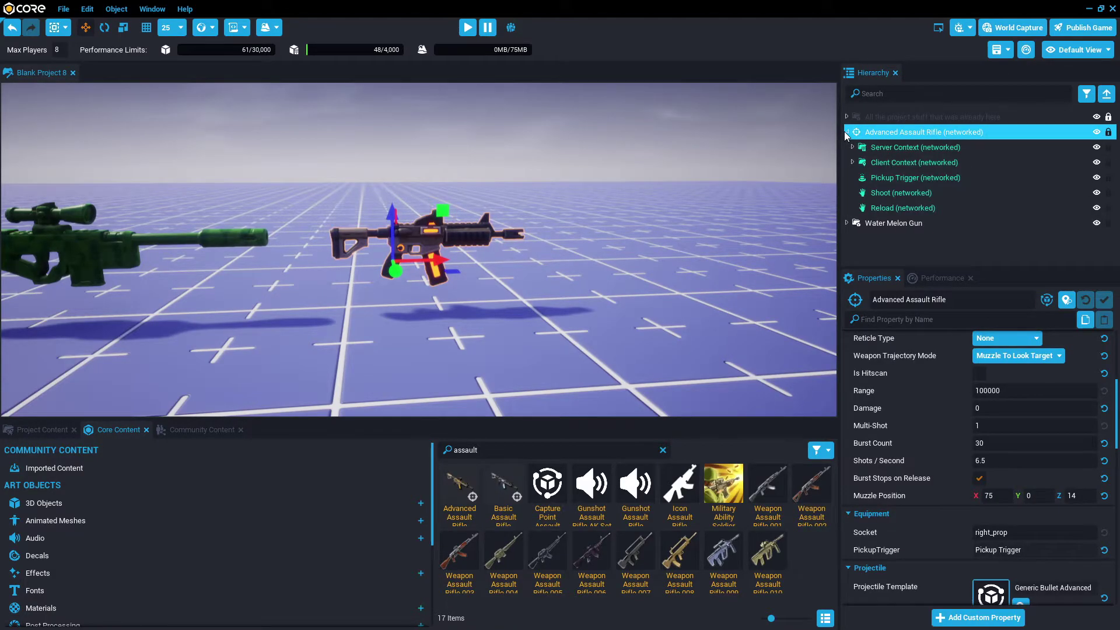
{"action": "left_click", "coordinate": [851, 163]}
{"action": "scroll", "coordinate": [851, 165], "scroll_direction": "down", "scroll_amount": 3}
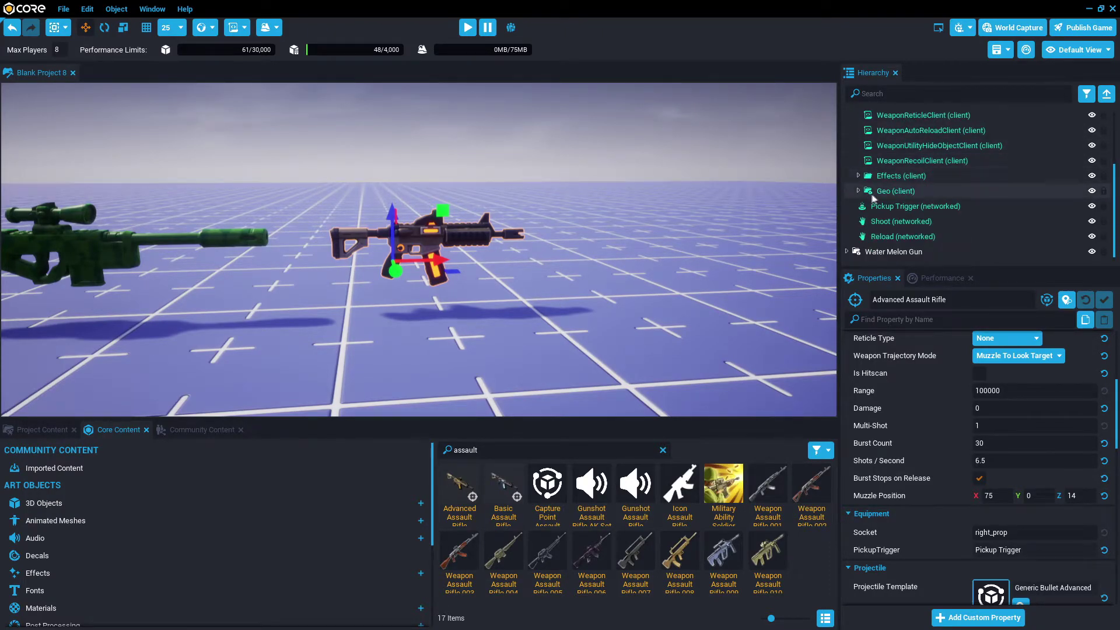
Step: Move the Water Melon Gun into the rifle's client context beside Geo (client)
{"action": "left_click", "coordinate": [881, 194]}
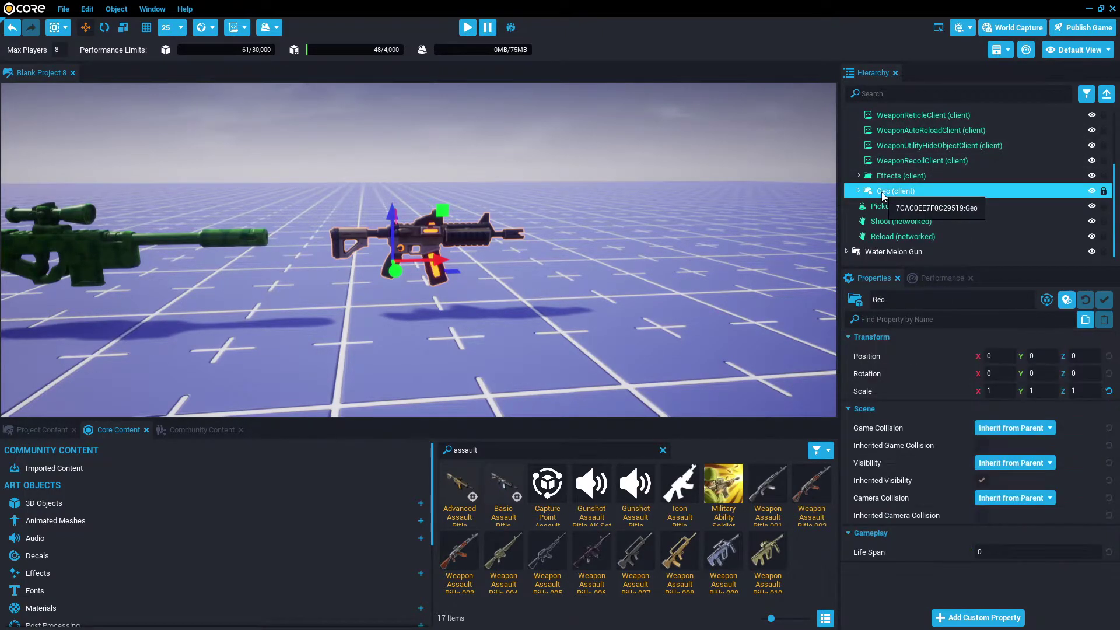
{"action": "scroll", "coordinate": [866, 201], "scroll_direction": "down", "scroll_amount": 1}
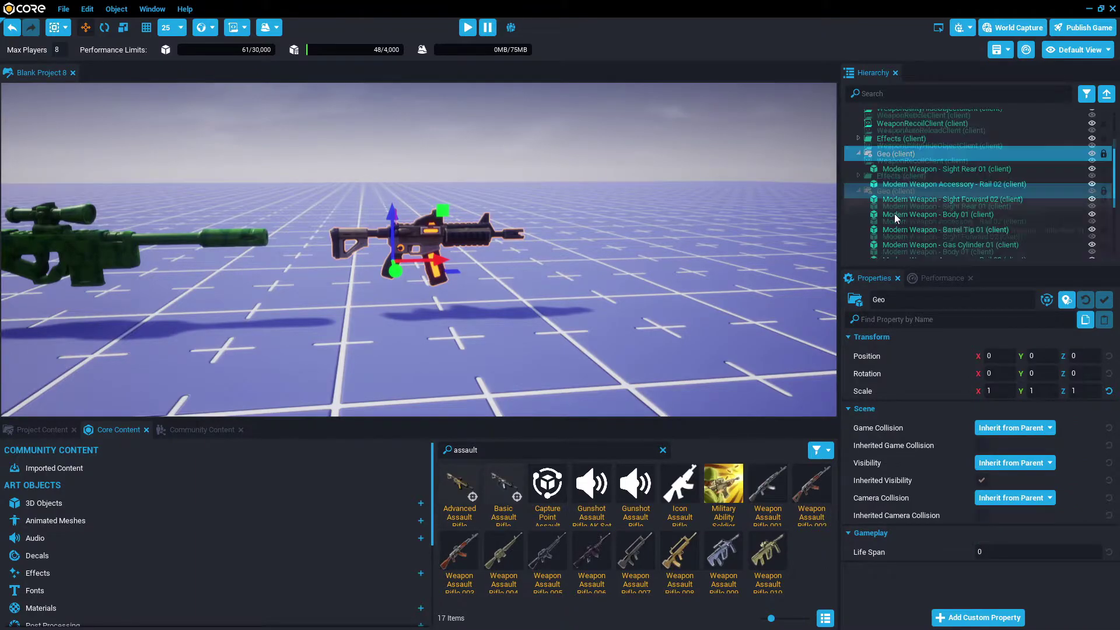
{"action": "scroll", "coordinate": [894, 214], "scroll_direction": "down", "scroll_amount": 1}
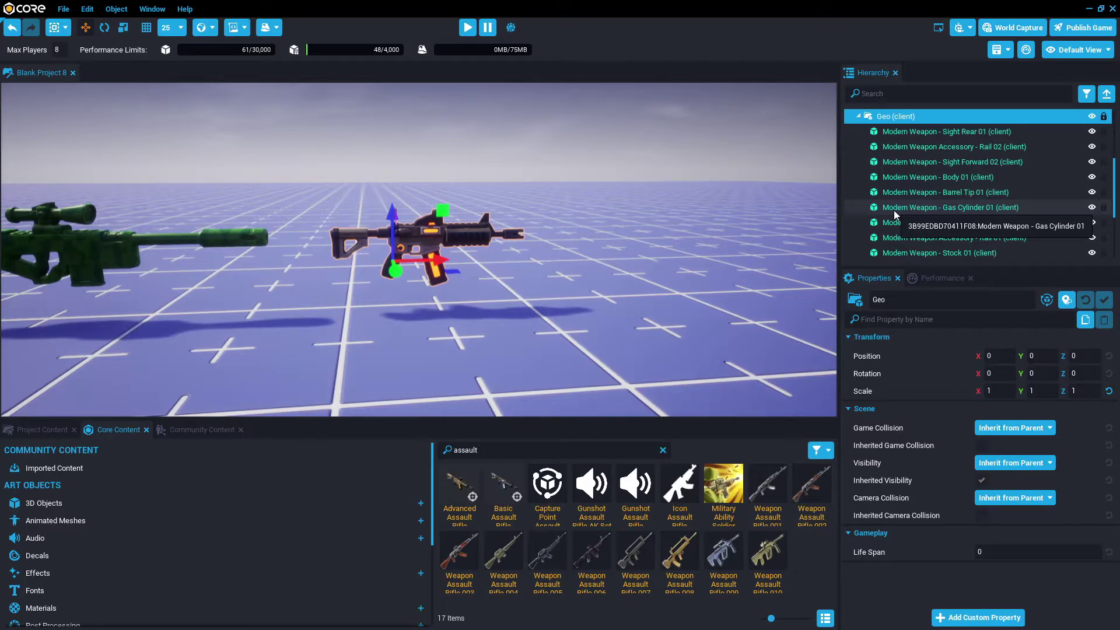
{"action": "left_click", "coordinate": [860, 121]}
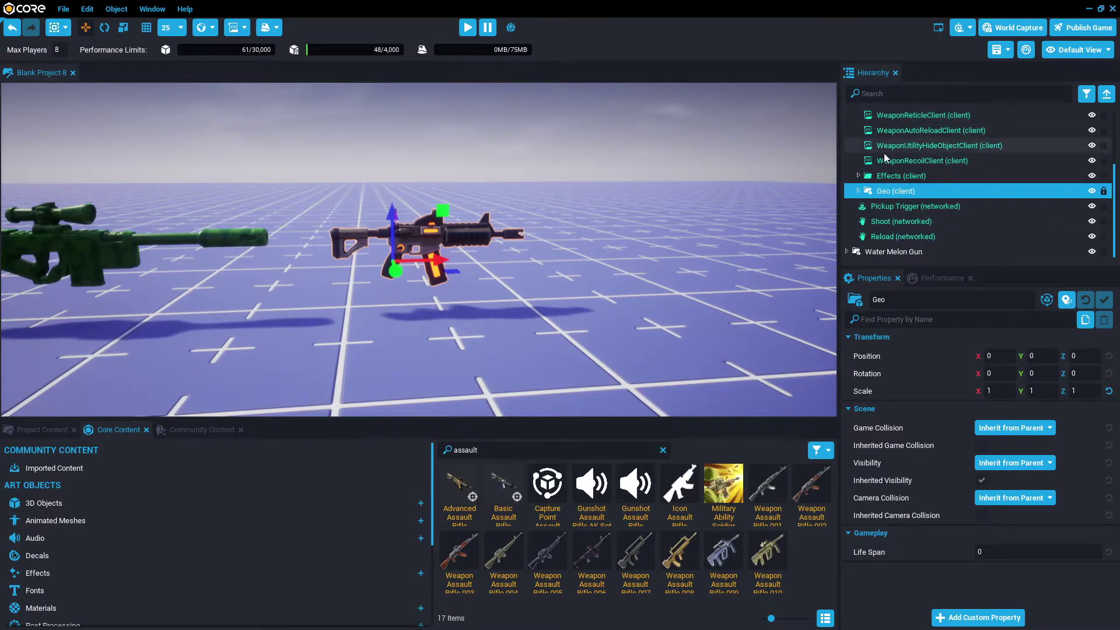
{"action": "left_click_drag", "start_coordinate": [905, 254], "coordinate": [907, 202]}
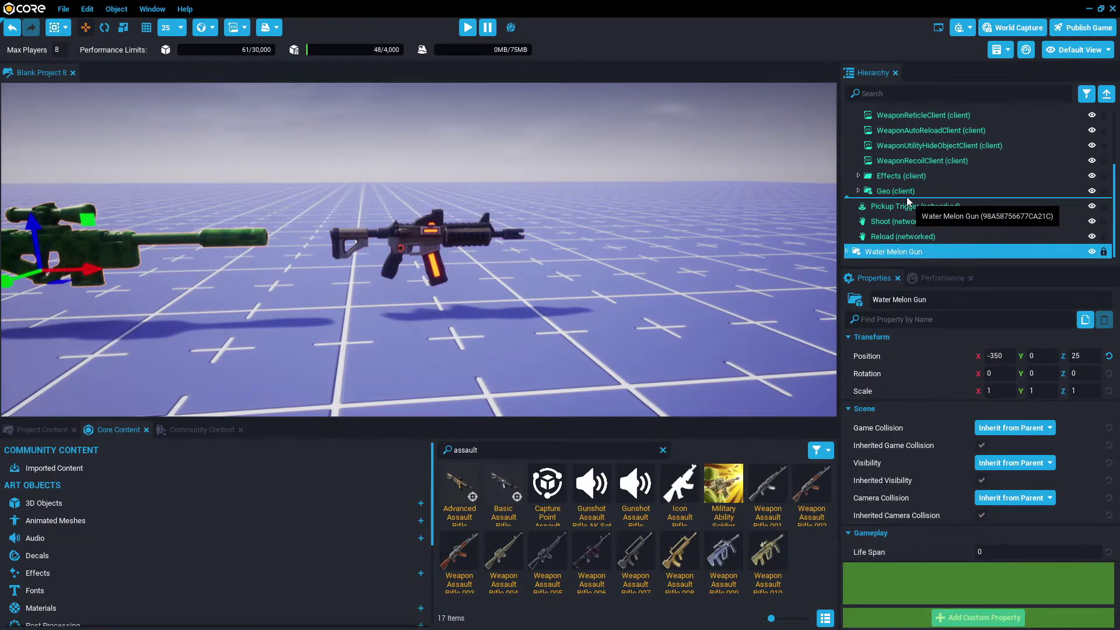
{"action": "left_click_drag", "start_coordinate": [907, 202], "coordinate": [907, 201]}
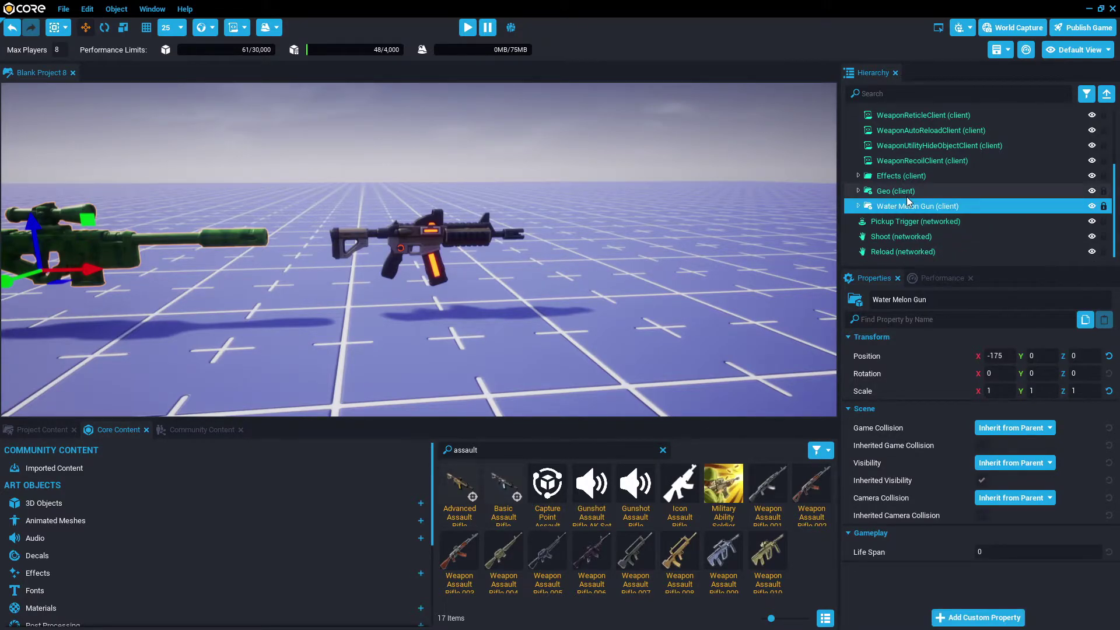
{"action": "mouse_move", "coordinate": [905, 192]}
{"action": "left_mouse_down"}
{"action": "mouse_move", "coordinate": [885, 183]}
{"action": "mouse_move", "coordinate": [1017, 273]}
{"action": "left_mouse_up"}
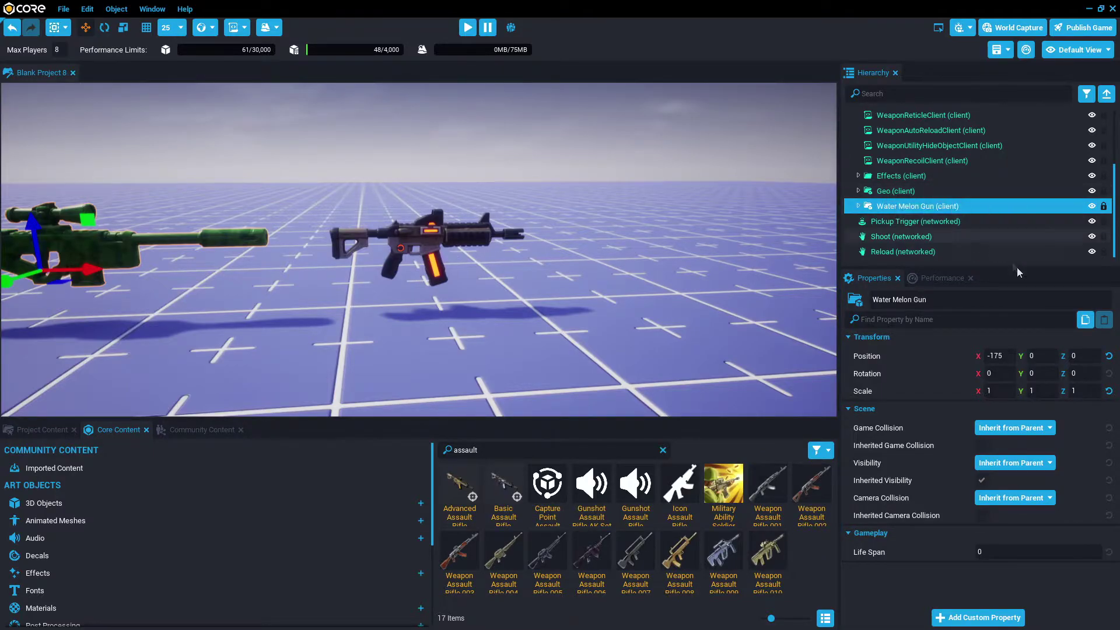
Step: Reset the Water Melon Gun's X position to 0 so it overlaps the rifle geometry
{"action": "left_click", "coordinate": [1108, 355]}
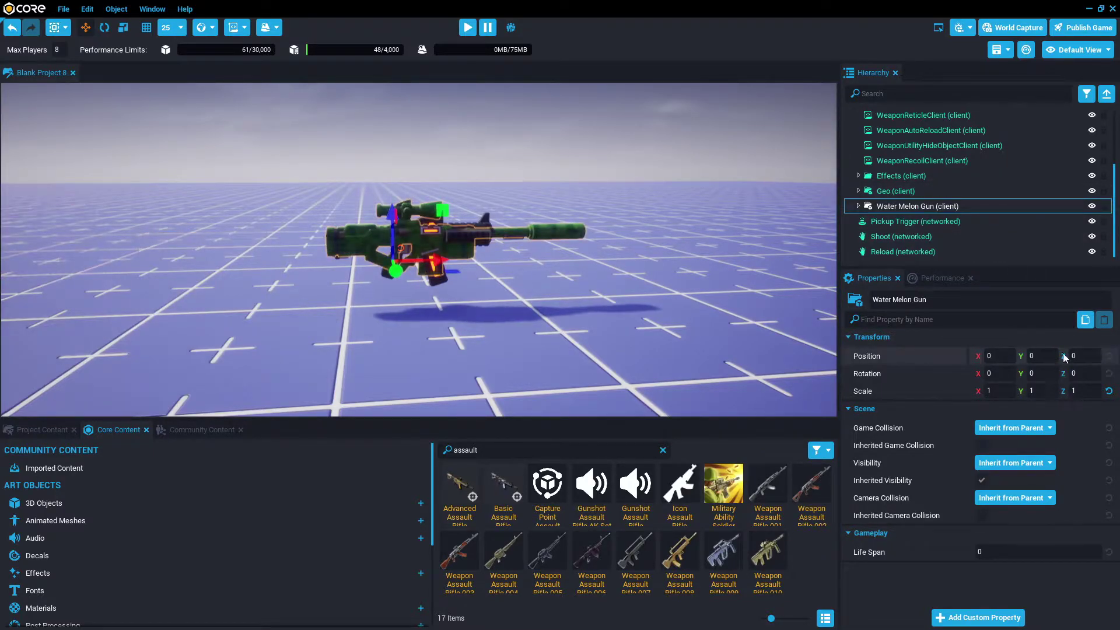
{"action": "key", "text": "f"}
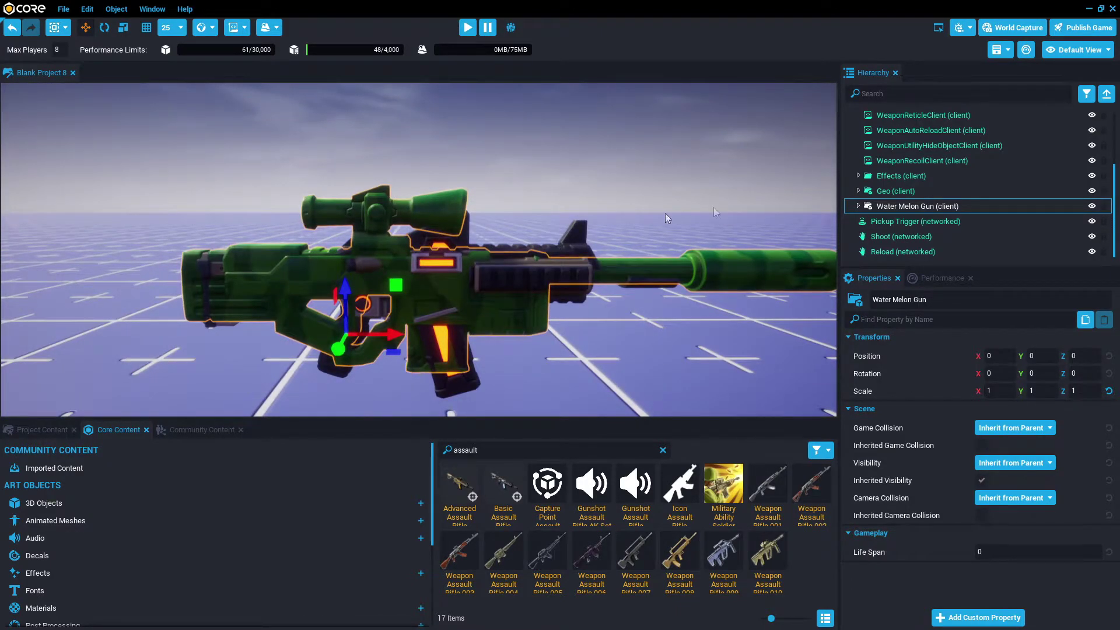
{"action": "left_click", "coordinate": [905, 192]}
{"action": "left_click", "coordinate": [908, 194]}
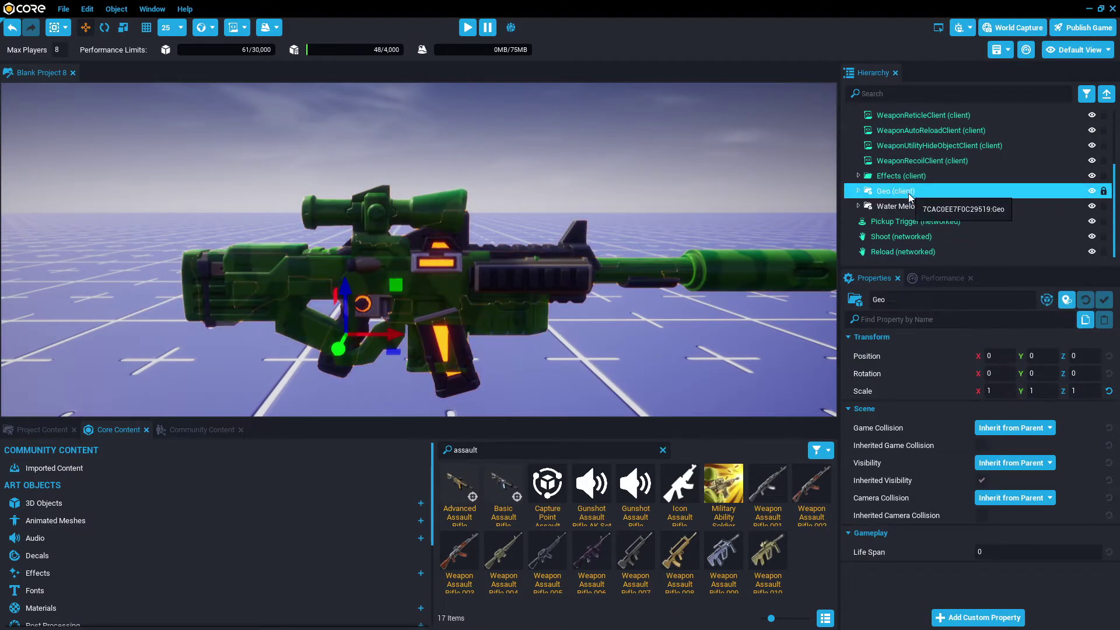
{"action": "left_click", "coordinate": [907, 207]}
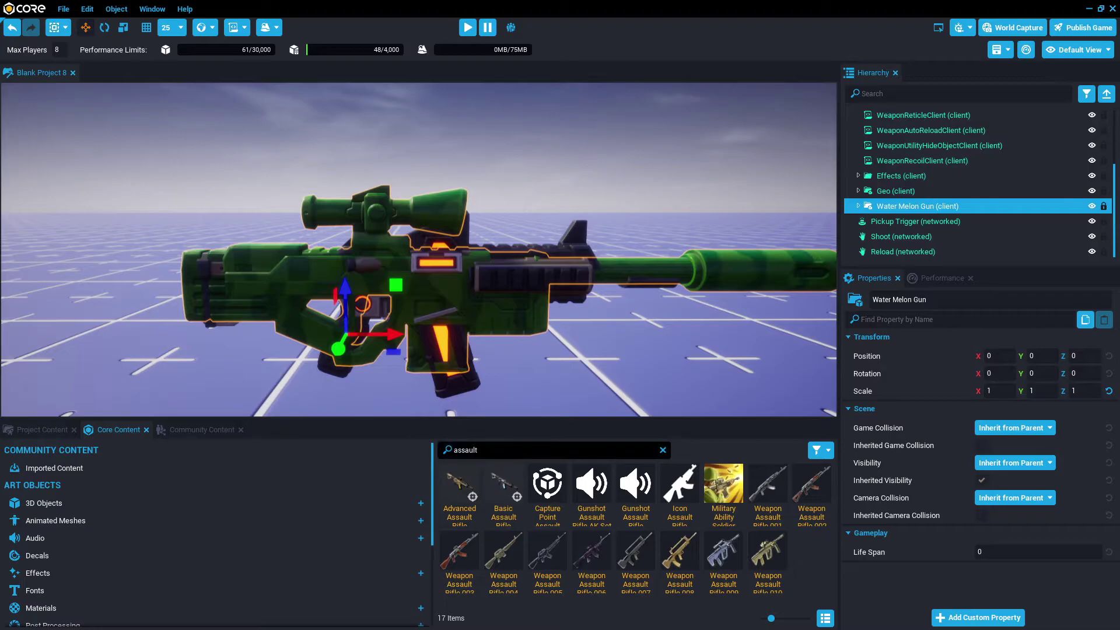
{"action": "left_click", "coordinate": [472, 450]}
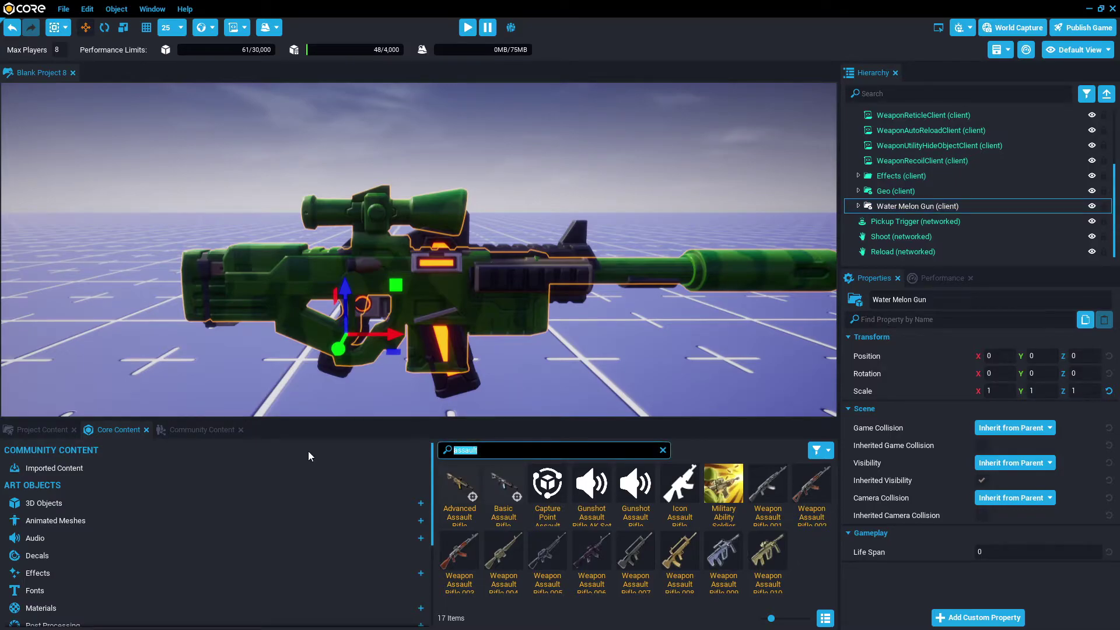
{"action": "type", "text": "2h"}
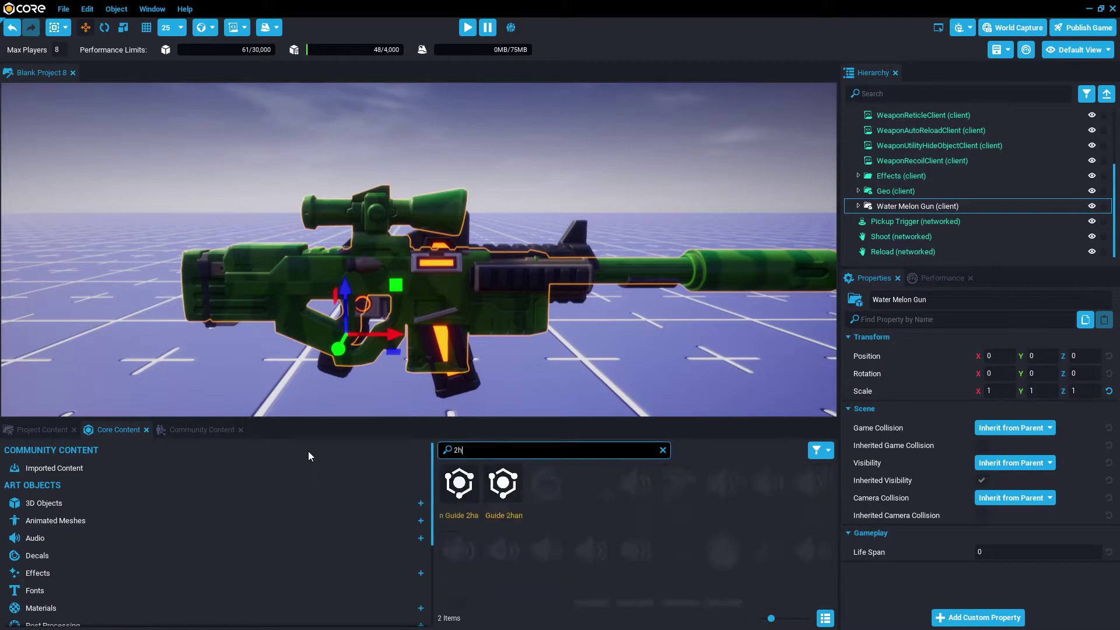
{"action": "type", "text": "and"}
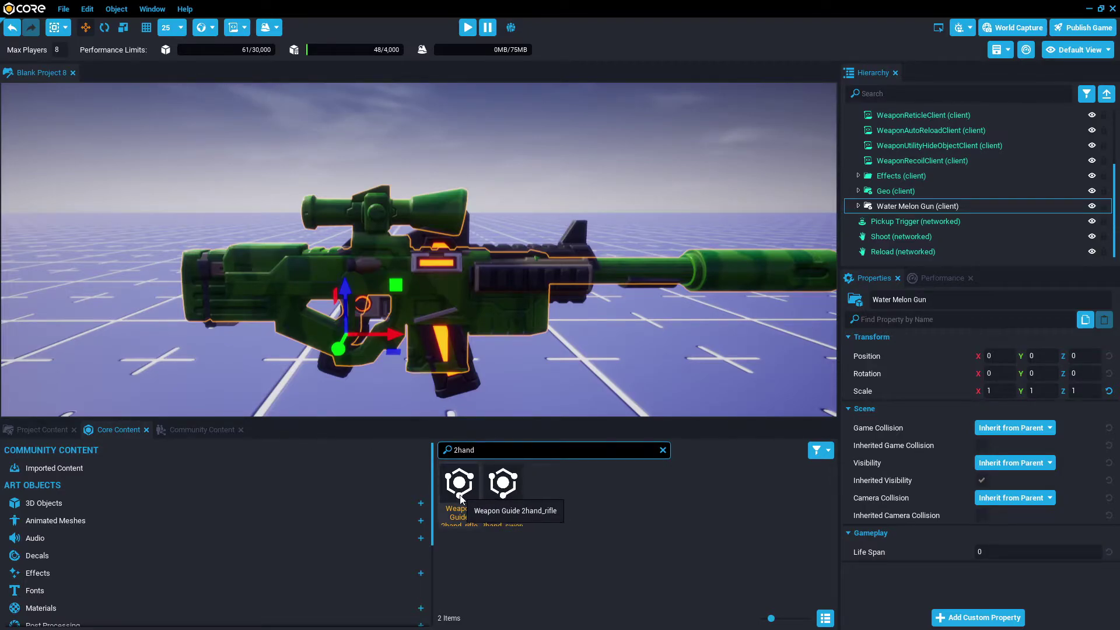
Step: Add Weapon Guide 2hand_rifle to the weapon, then inspect and delete the original Geo (client) group
{"action": "left_click_drag", "start_coordinate": [458, 498], "coordinate": [918, 196]}
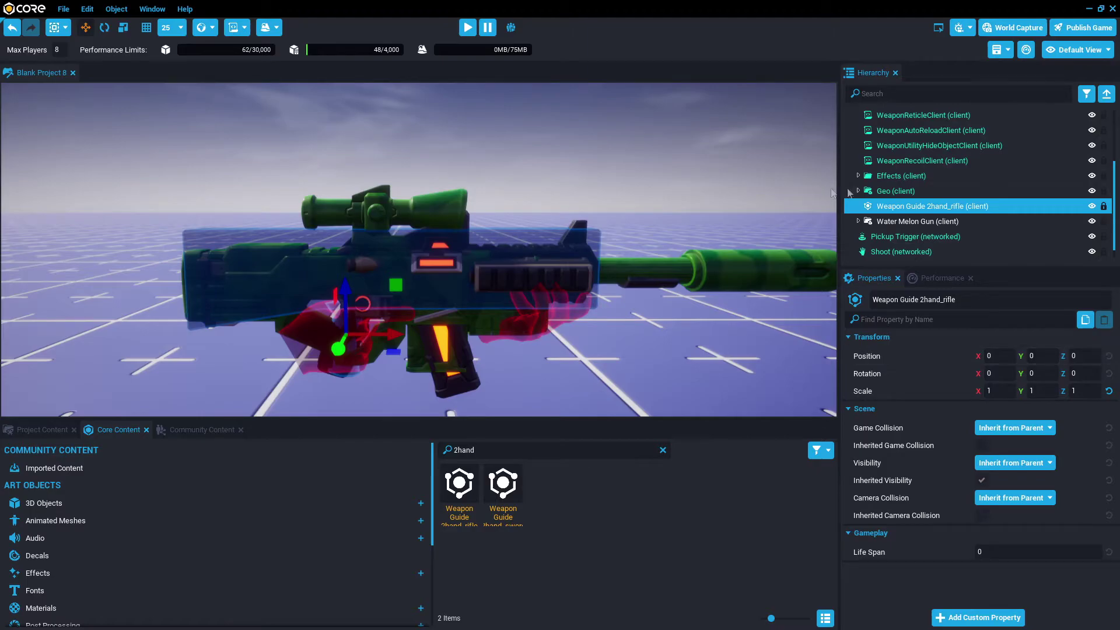
{"action": "left_click", "coordinate": [895, 191]}
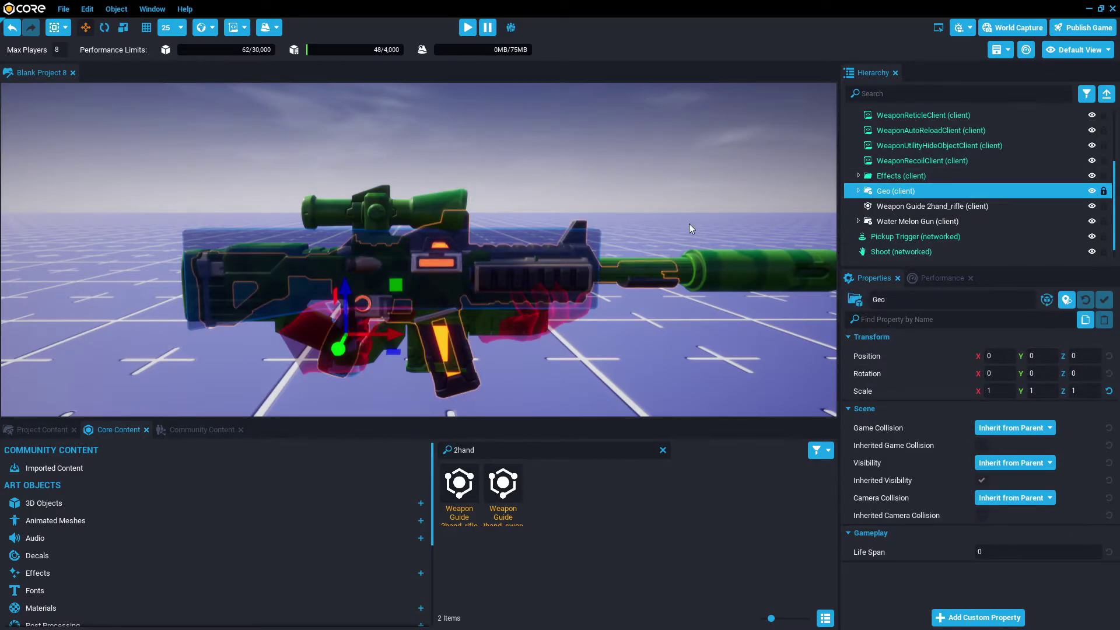
{"action": "key", "text": "f"}
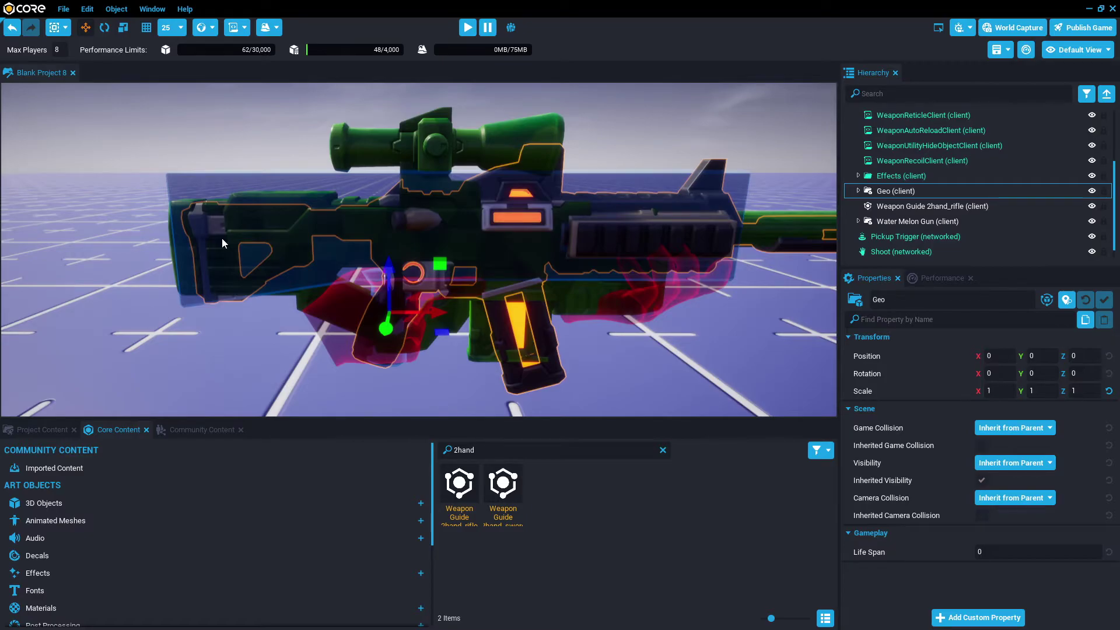
{"action": "left_click_drag", "start_coordinate": [222, 238], "coordinate": [525, 273], "text": "alt"}
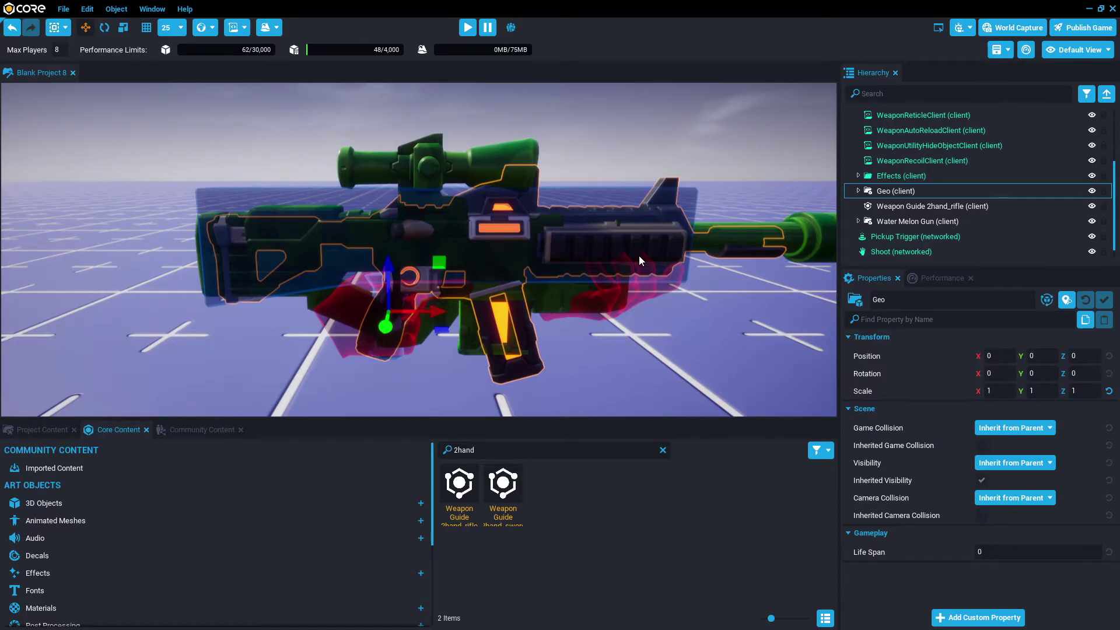
{"action": "key", "text": "Delete"}
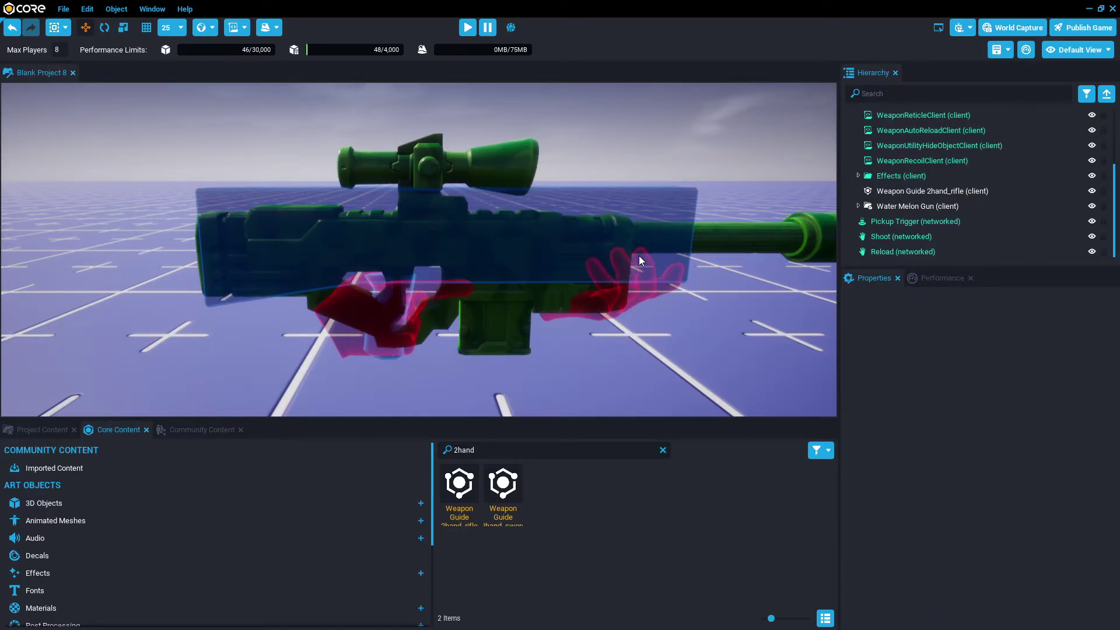
Step: Slide the Water Melon Gun 0.827 along X so its grip meets the guide's hands
{"action": "left_click", "coordinate": [919, 207]}
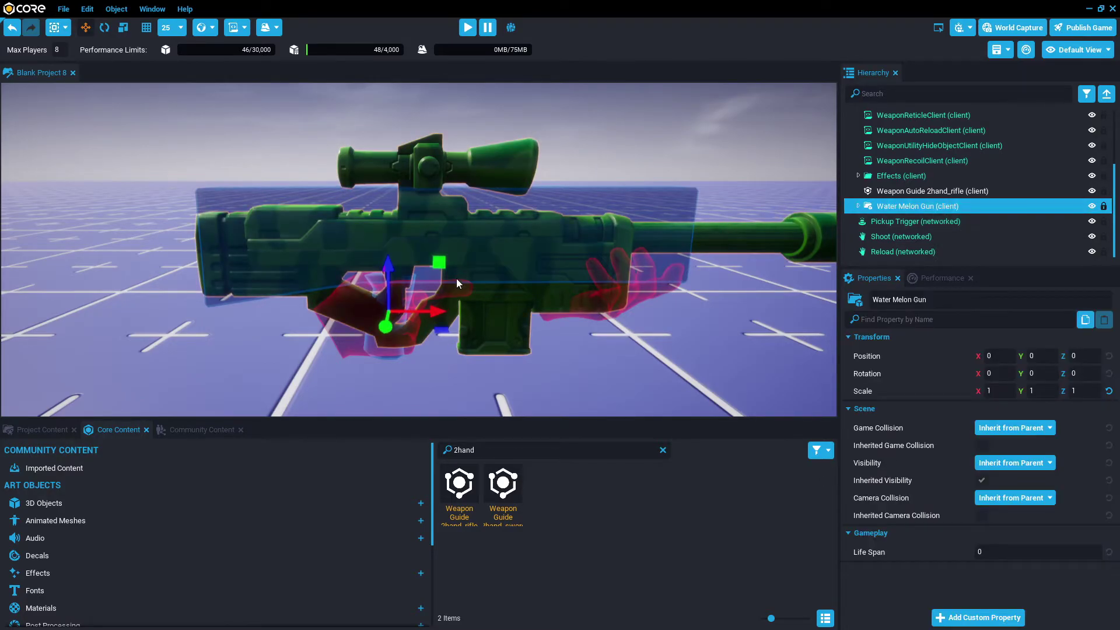
{"action": "scroll", "coordinate": [499, 281], "scroll_direction": "up", "scroll_amount": 2}
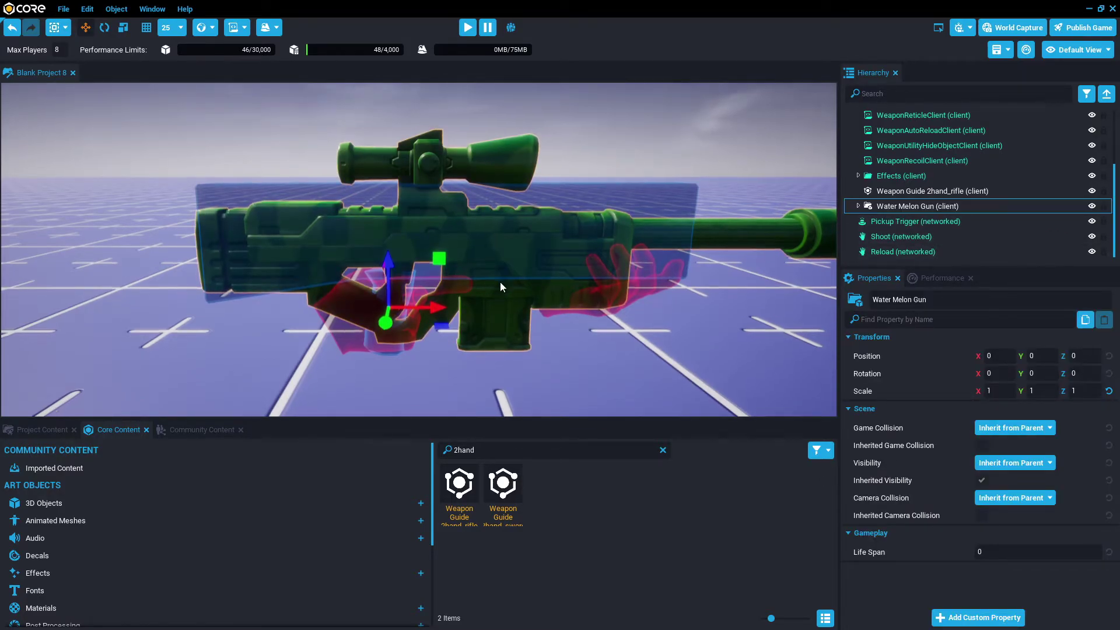
{"action": "scroll", "coordinate": [503, 262], "scroll_direction": "up", "scroll_amount": 3}
{"action": "scroll", "coordinate": [503, 262], "scroll_direction": "down", "scroll_amount": 3}
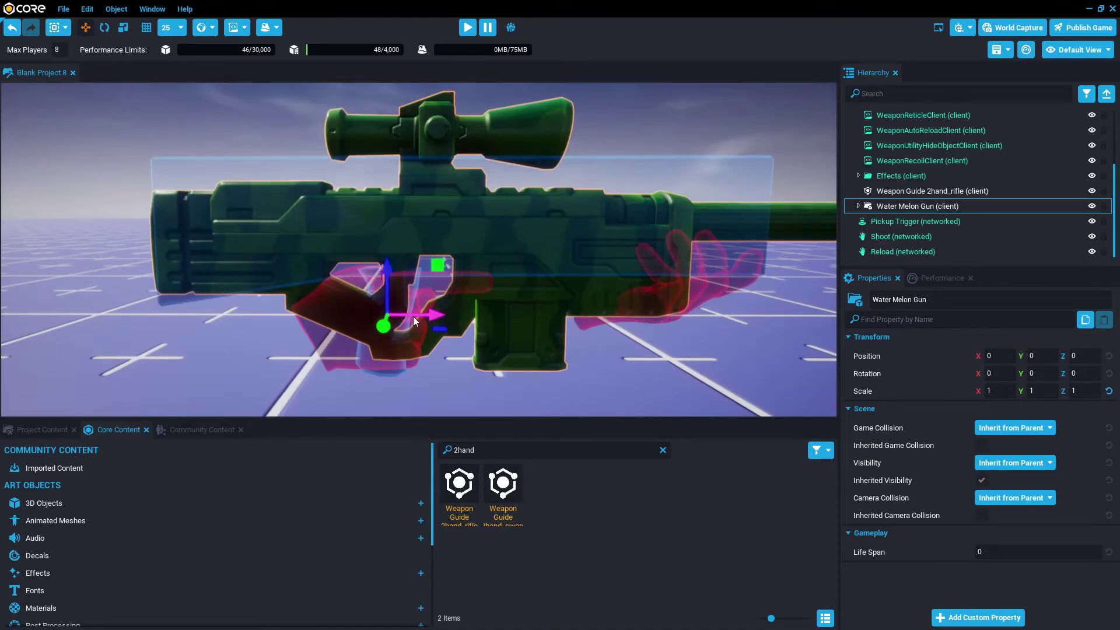
{"action": "left_click_drag", "start_coordinate": [413, 317], "coordinate": [418, 320]}
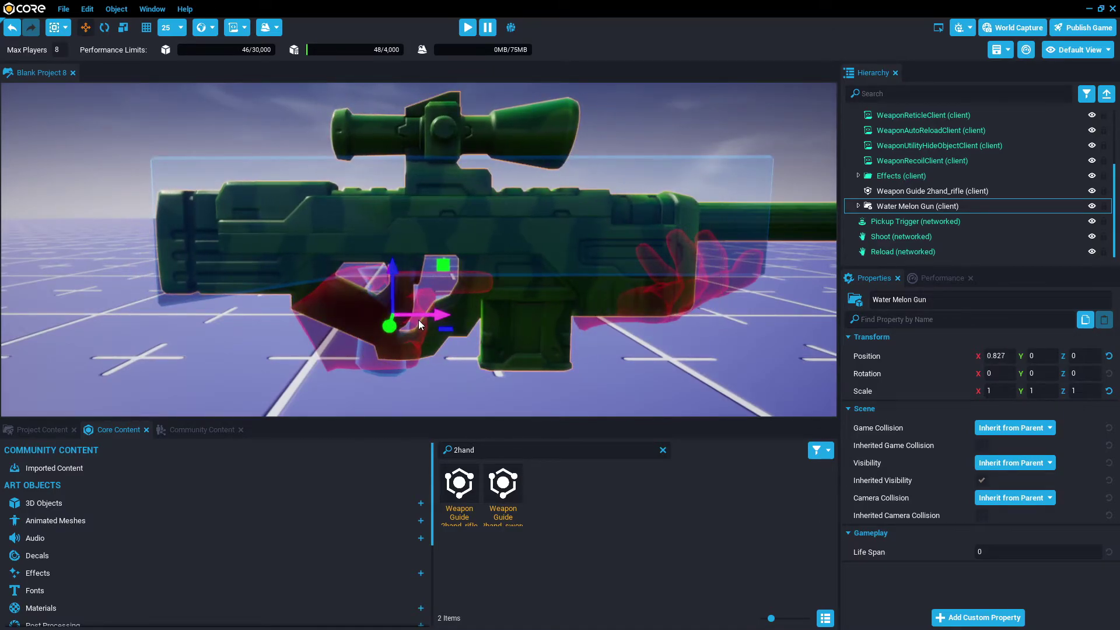
{"action": "right_click_drag", "start_coordinate": [442, 322], "coordinate": [436, 324]}
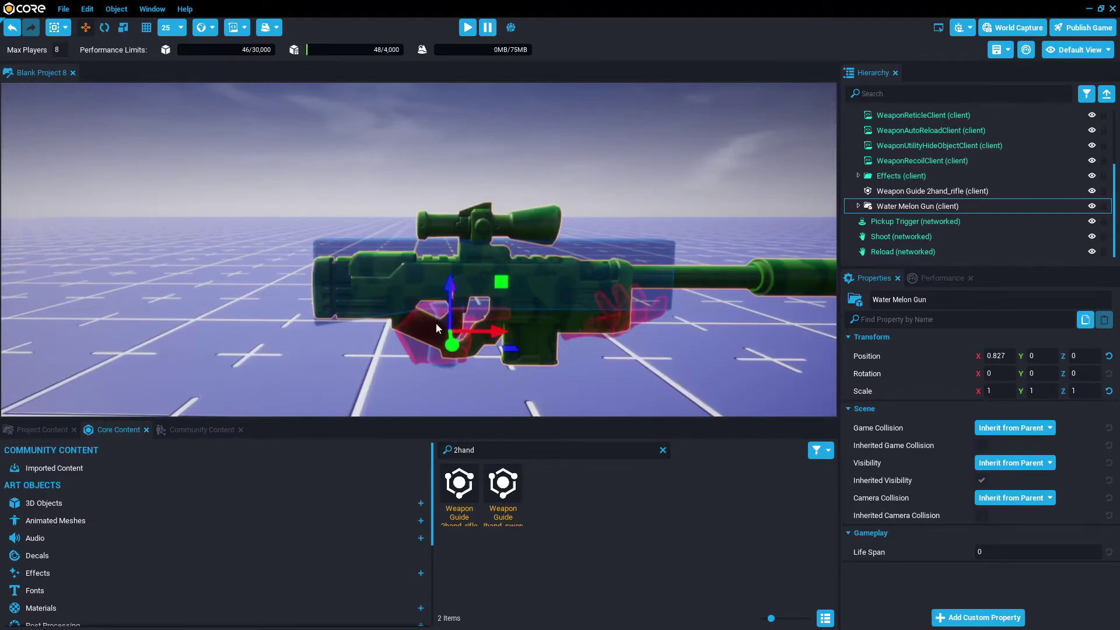
{"action": "scroll", "coordinate": [717, 271], "scroll_direction": "down", "scroll_amount": 5}
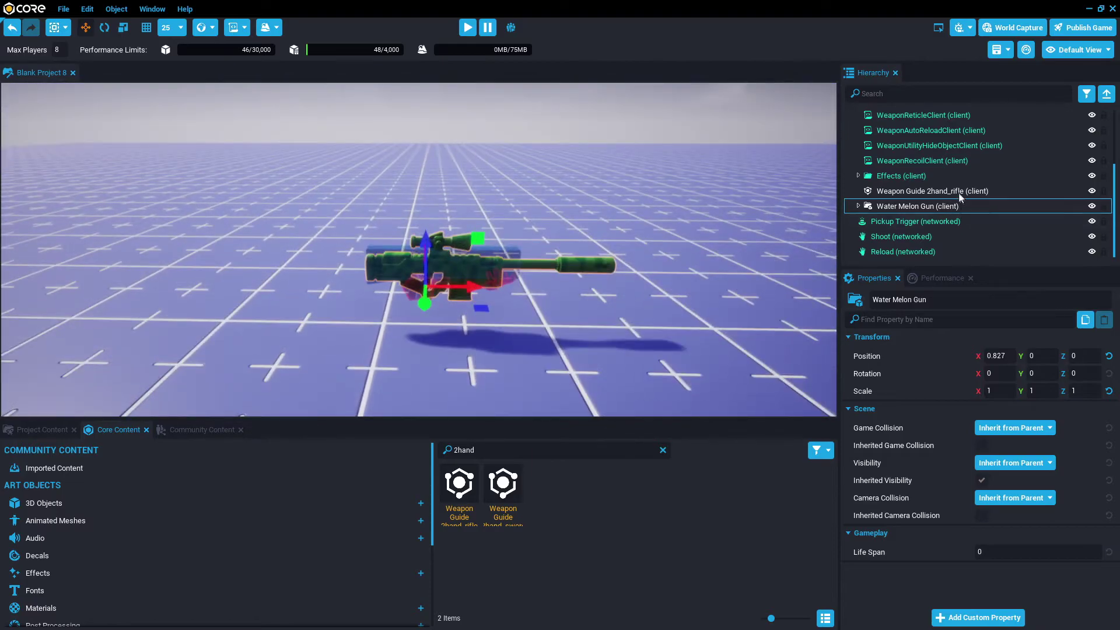
{"action": "left_click", "coordinate": [960, 194]}
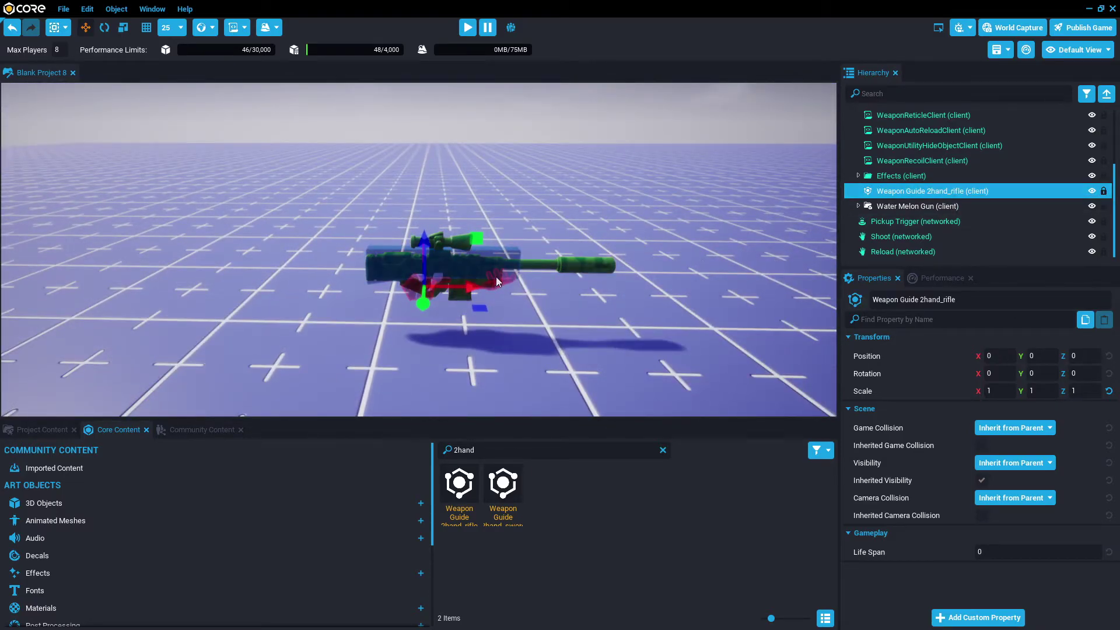
{"action": "scroll", "coordinate": [508, 254], "scroll_direction": "up", "scroll_amount": 2}
{"action": "scroll", "coordinate": [521, 229], "scroll_direction": "up", "scroll_amount": 2}
{"action": "right_click_drag", "start_coordinate": [519, 258], "coordinate": [513, 272]}
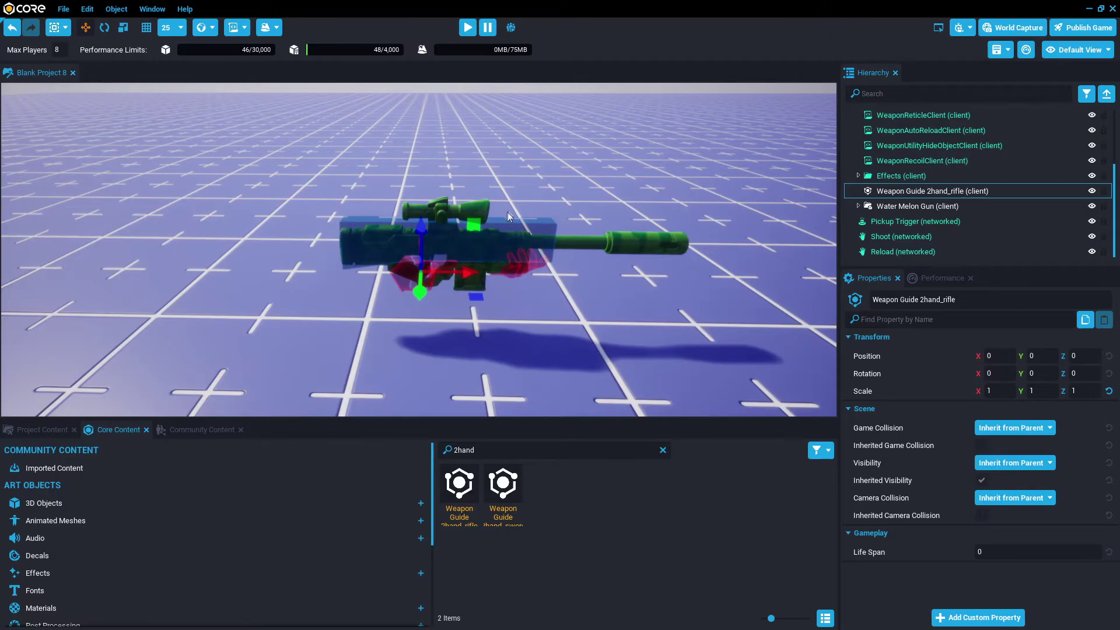
{"action": "right_click_drag", "start_coordinate": [507, 214], "coordinate": [428, 88]}
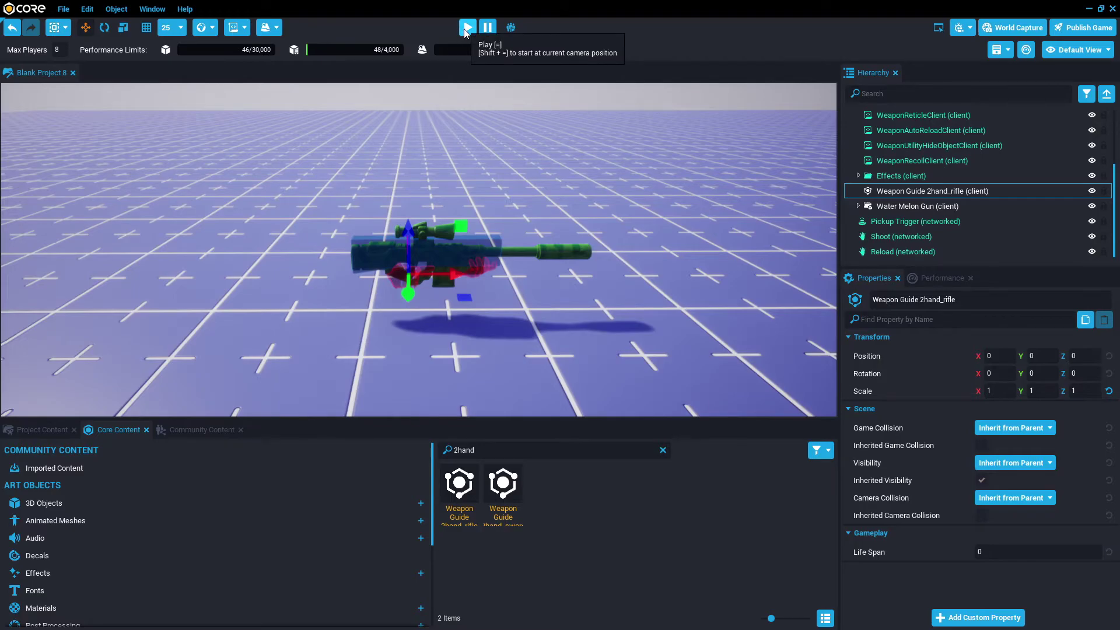
Step: Run a preview, equip and fire the watermelon sniper, then swing the camera to the character's front
{"action": "left_click", "coordinate": [465, 29]}
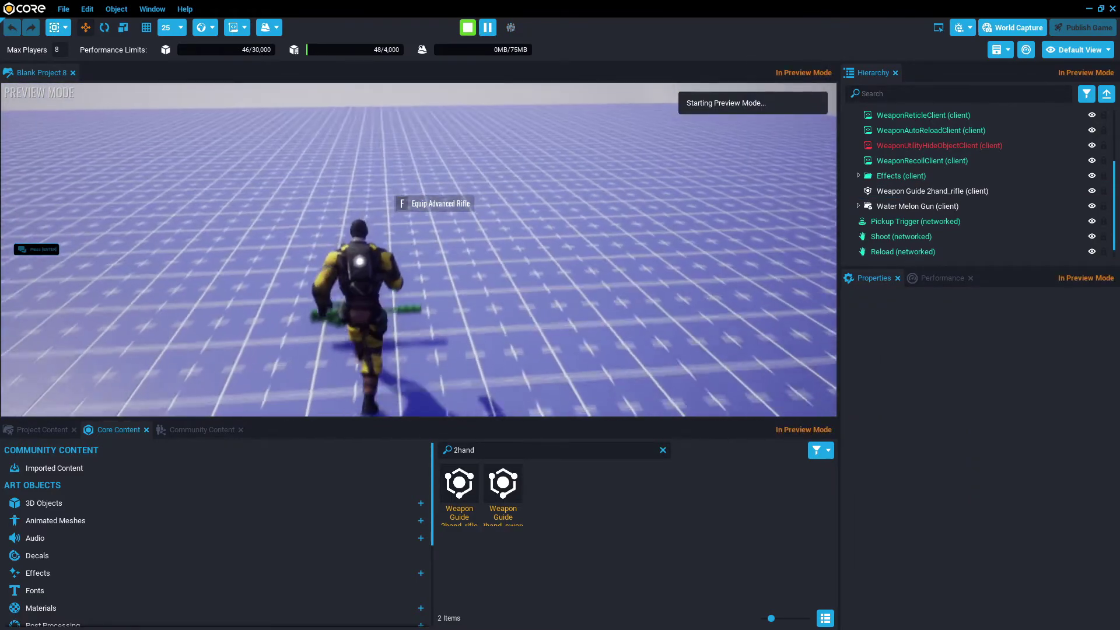
{"action": "key", "text": "f"}
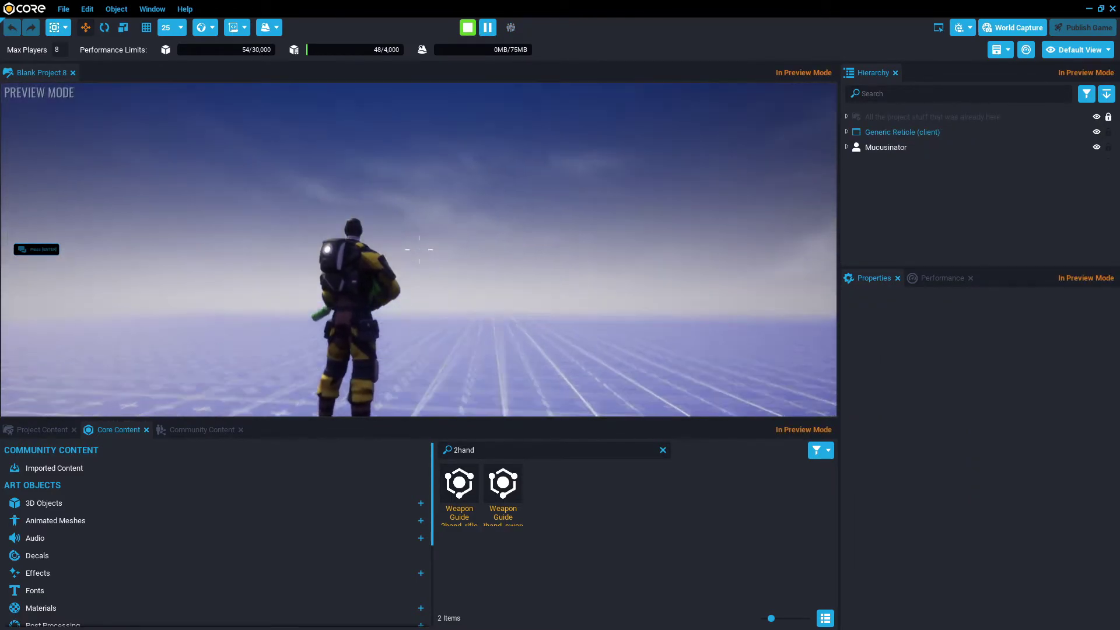
{"action": "left_click", "coordinate": [418, 250]}
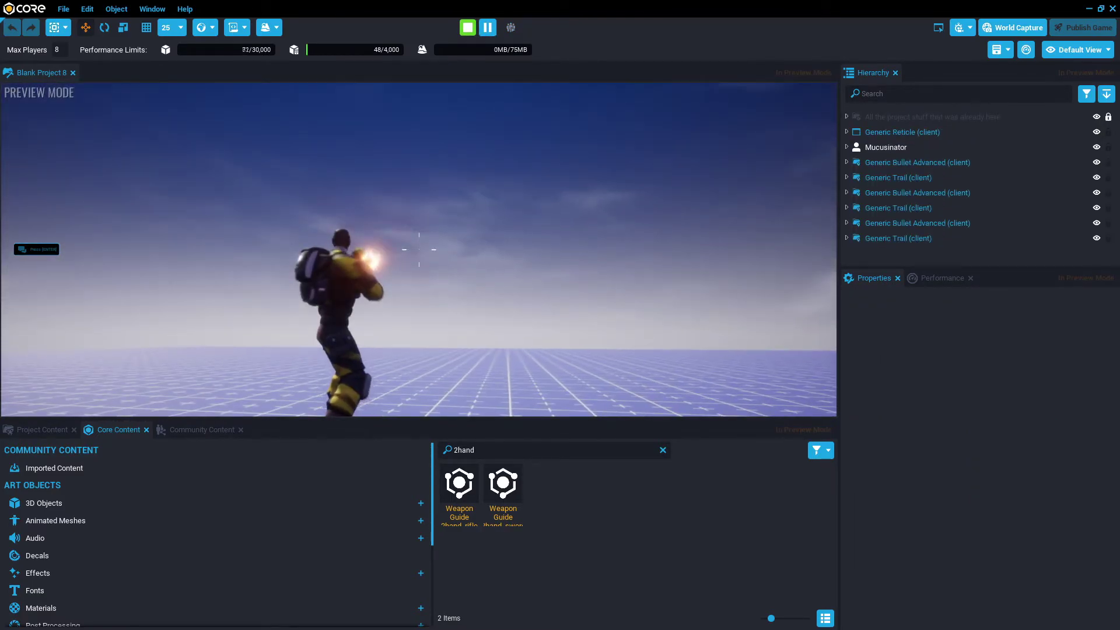
{"action": "key", "text": "Escape"}
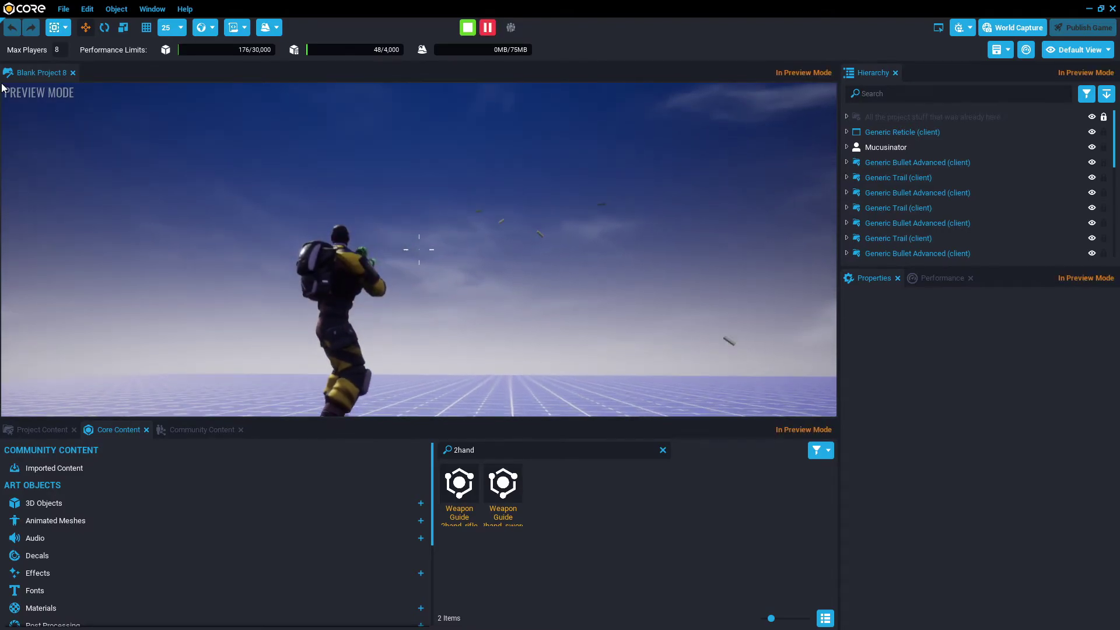
{"action": "right_click_drag", "start_coordinate": [348, 203], "coordinate": [275, 274]}
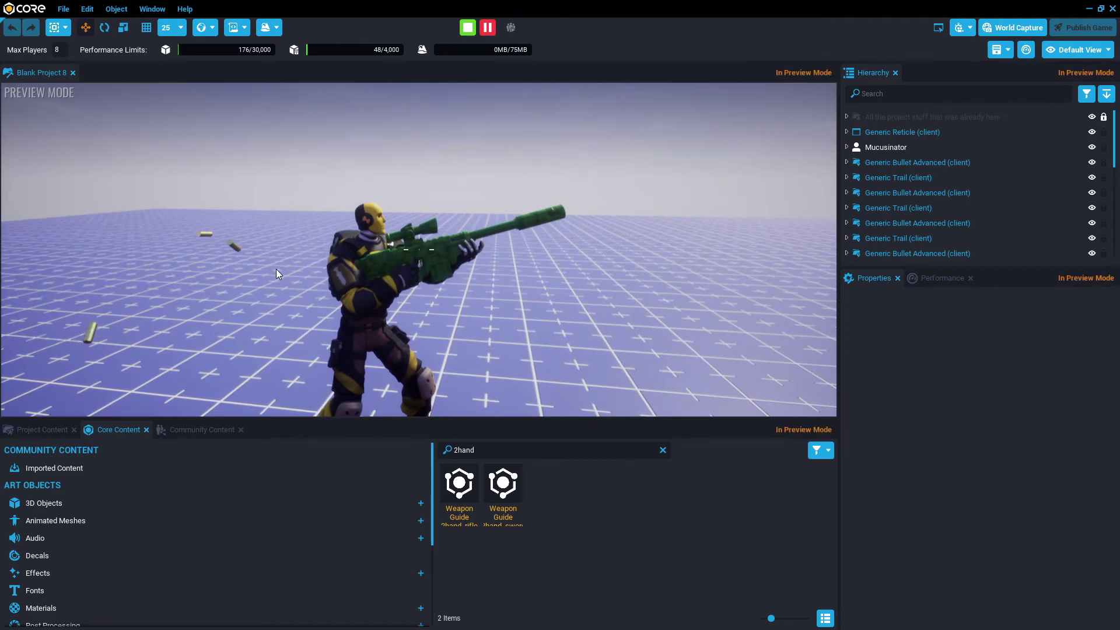
{"action": "scroll", "coordinate": [277, 269], "scroll_direction": "up", "scroll_amount": 2}
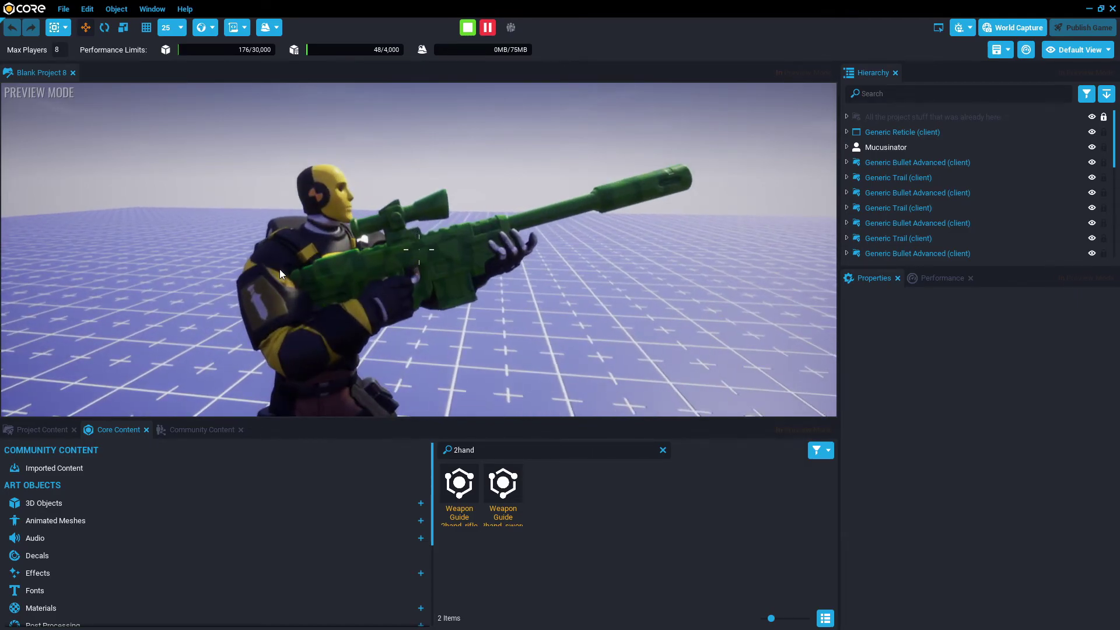